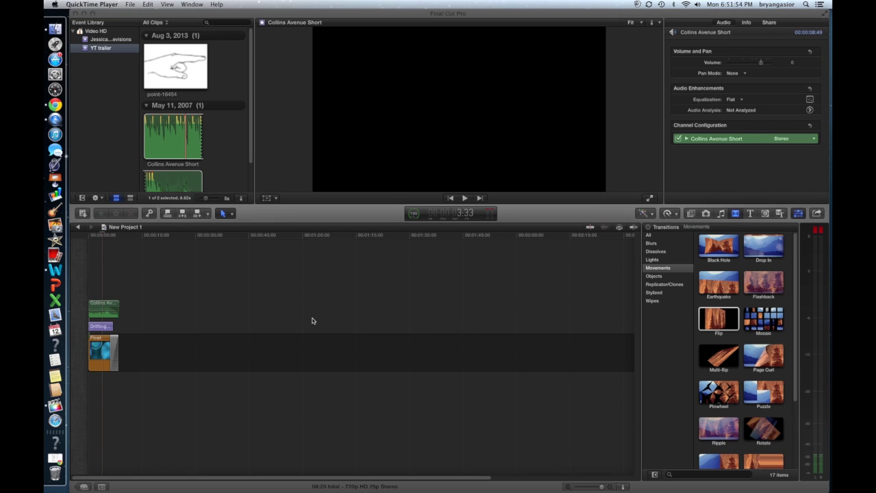
Bring Final Cut Pro to the front and open the File > Import > Media window
left_click(130, 5)
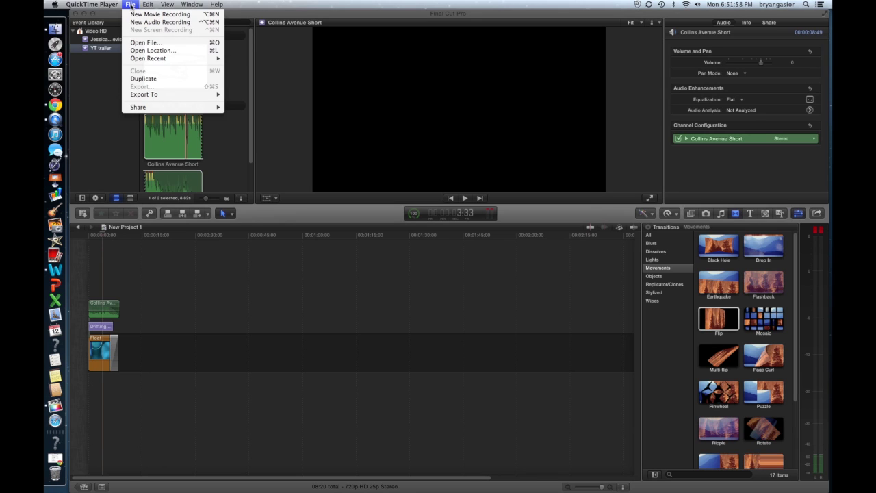
left_click(120, 14)
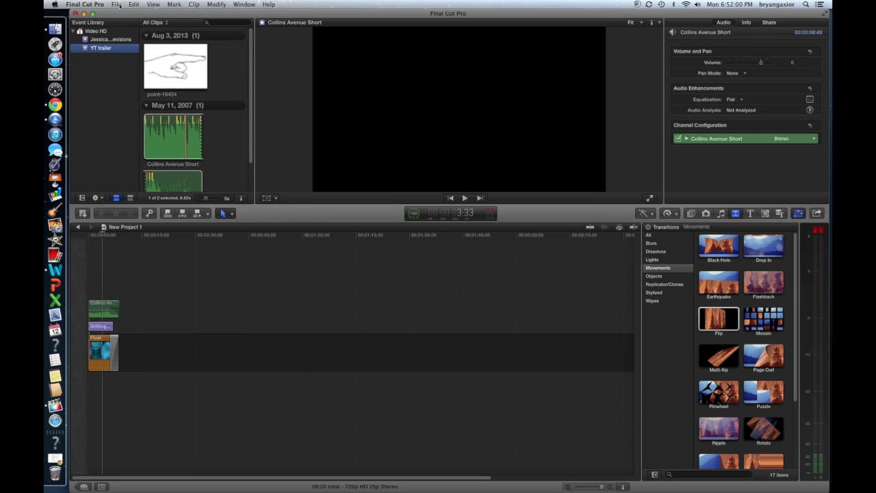
left_click(117, 5)
mouse_move(140, 89)
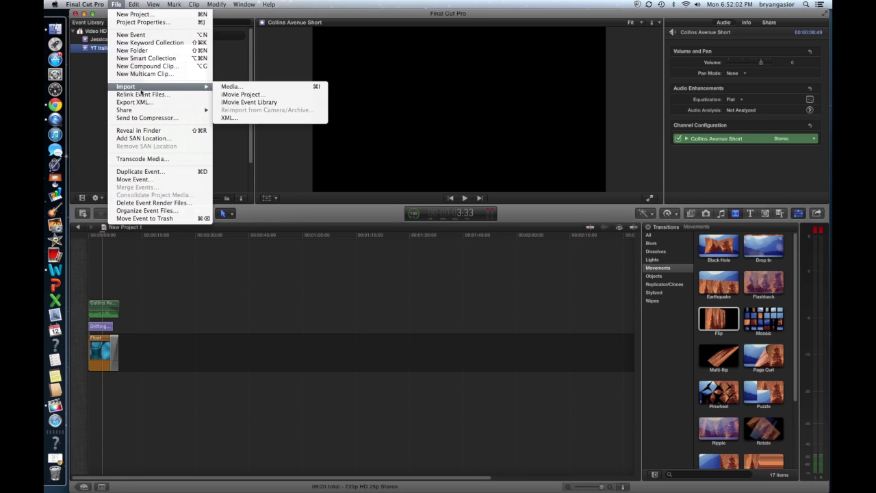
left_click(231, 87)
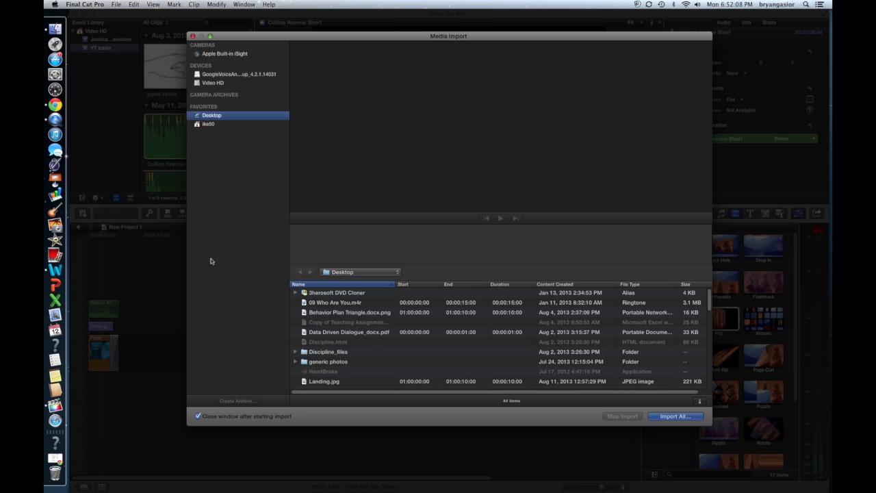
Find and select the 'youtube trailer' movie in the Desktop list
scroll(353, 375, "down", 10)
scroll(353, 376, "down", 10)
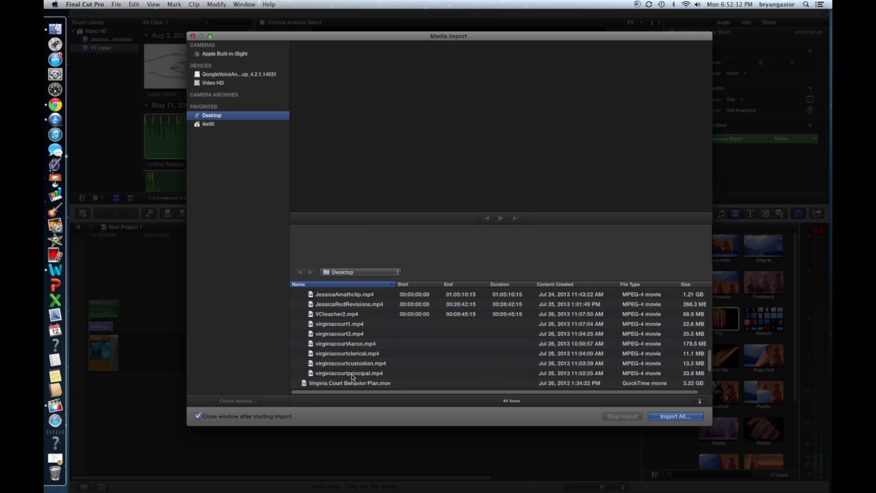
scroll(353, 376, "down", 5)
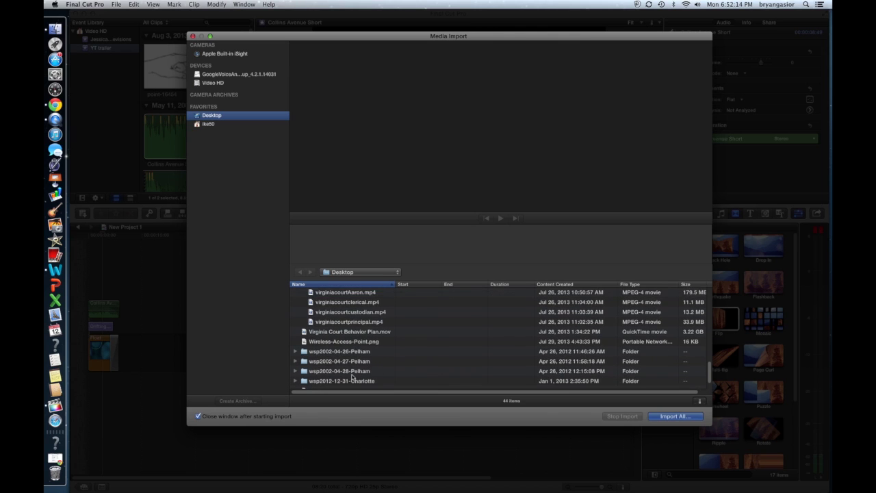
scroll(352, 375, "down", 3)
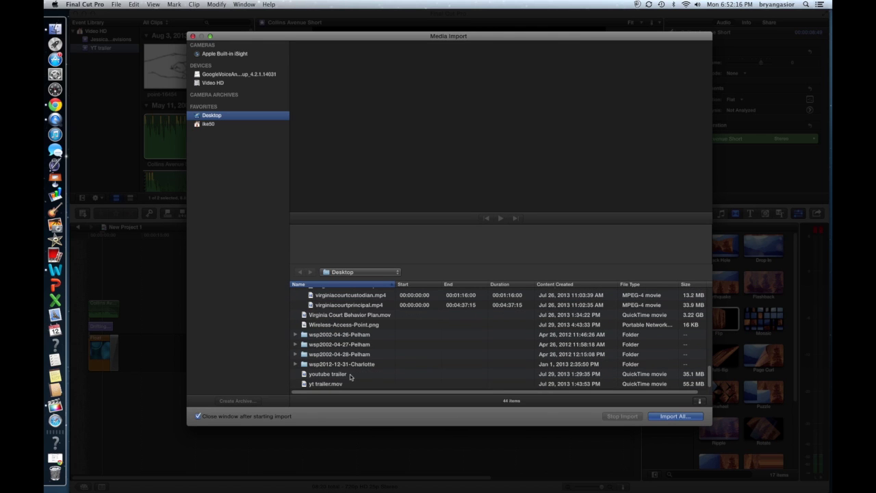
left_click(332, 373)
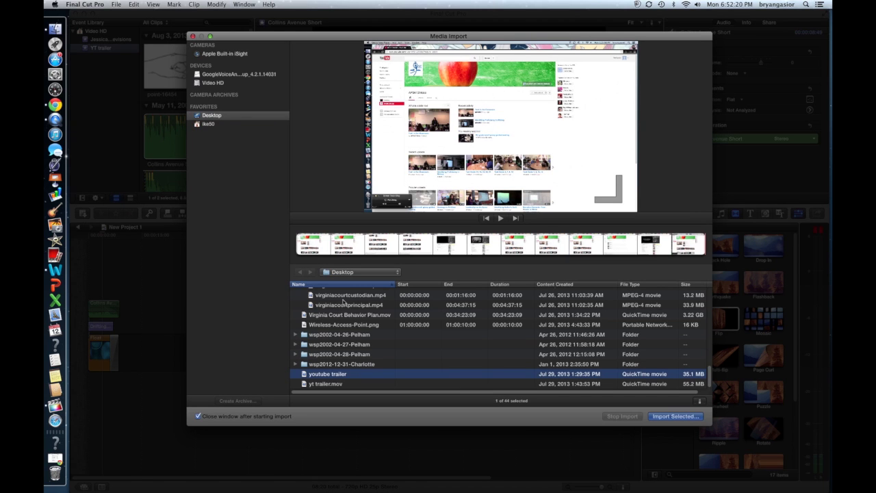
scroll(345, 305, "up", 2)
scroll(344, 305, "up", 3)
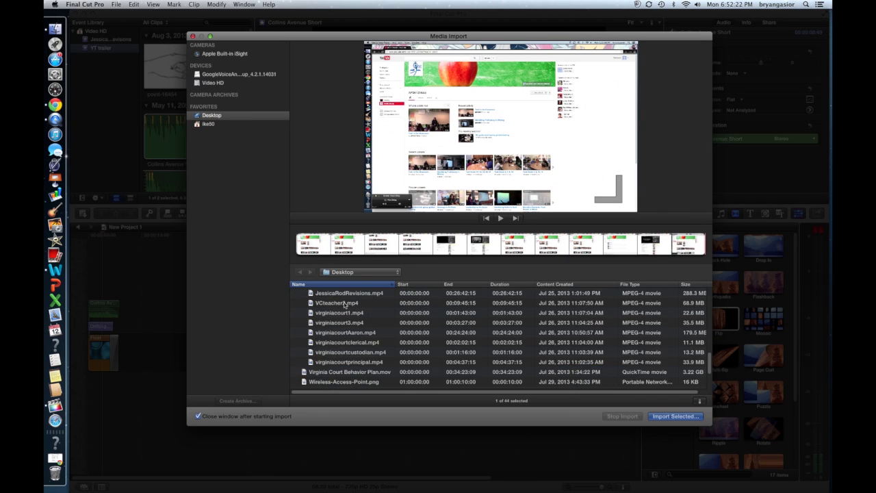
Import the youtube trailer movie, switch to the Blade tool and turn skimming off
left_click(677, 416)
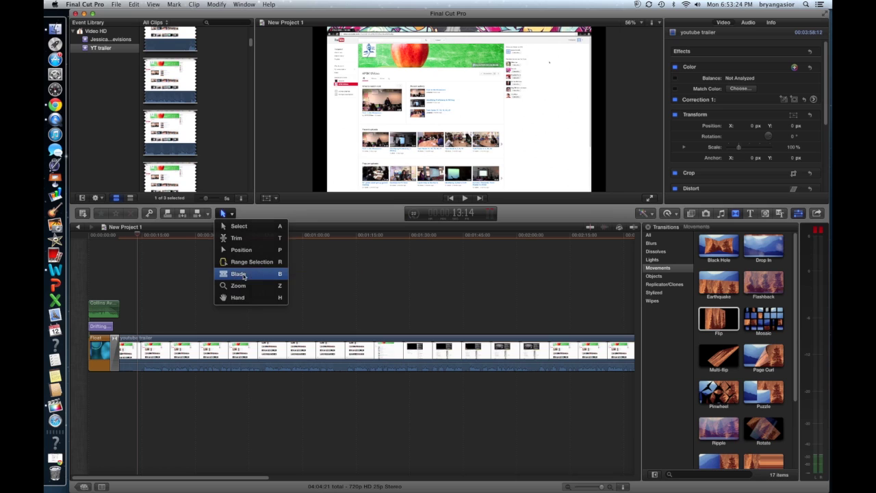
left_click(243, 274)
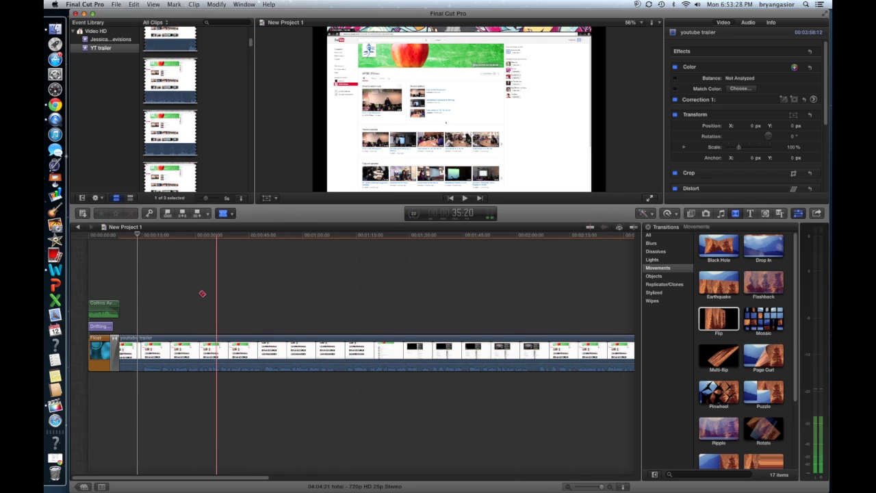
left_click(157, 312)
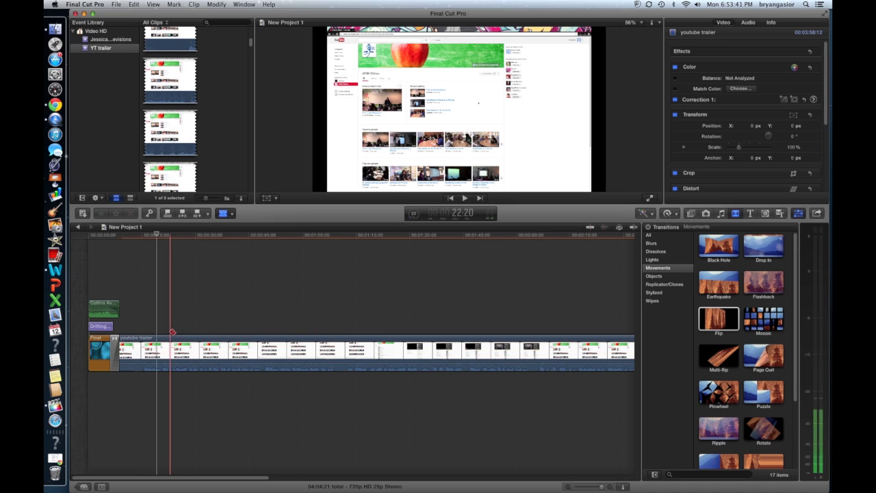
key("s")
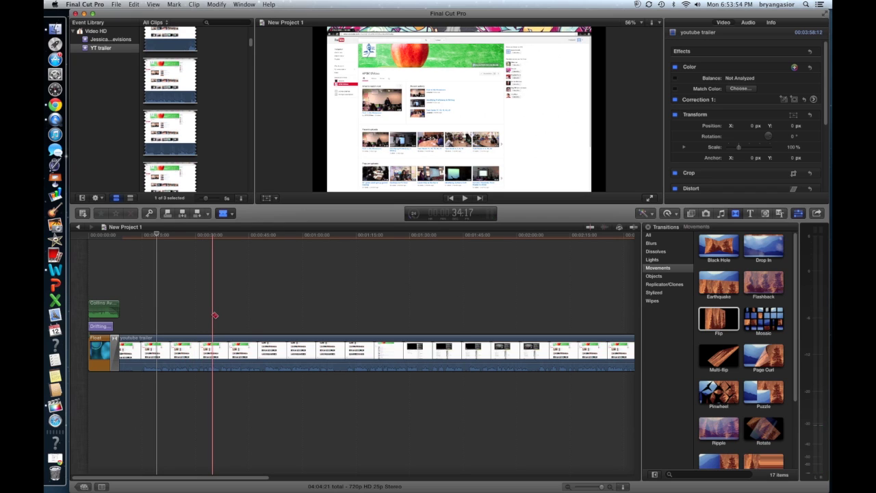
With the Select tool, lower the clip's audio to -28 dB and move the playhead to about 21 seconds
left_click(231, 214)
left_click(236, 228)
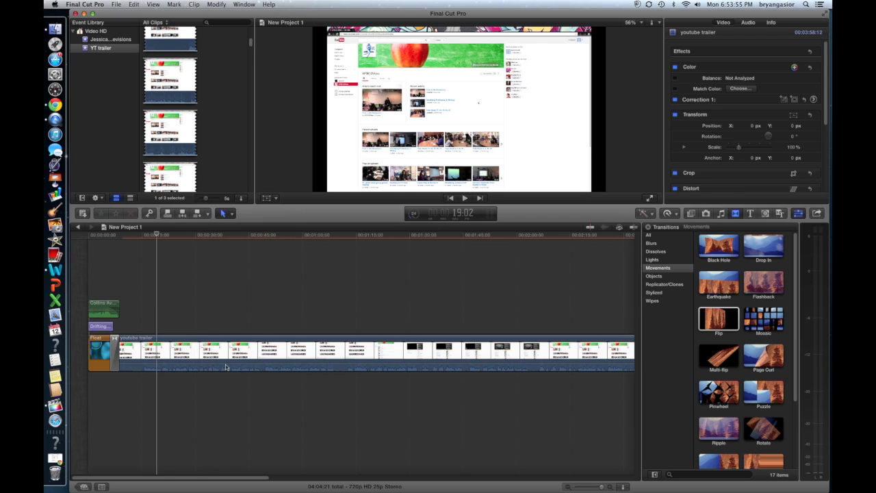
left_click_drag(236, 362, 236, 368)
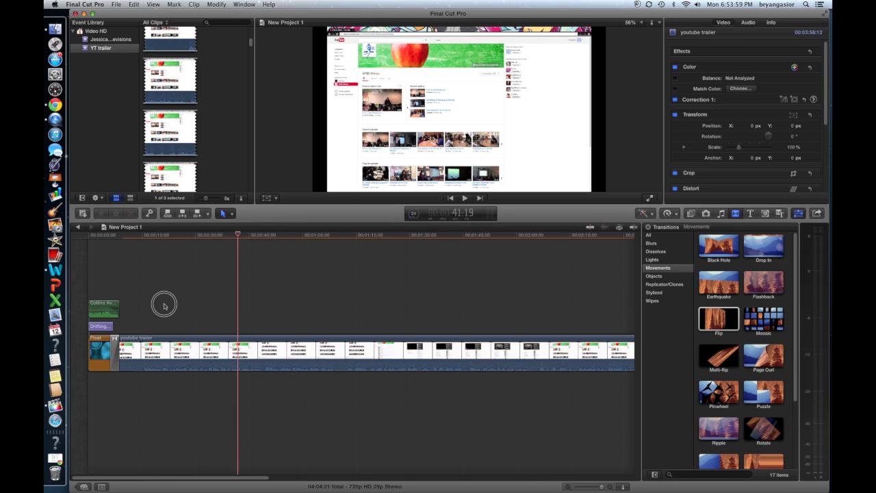
left_click(164, 304)
Blade the youtube trailer clip at the playhead, then reselect the clip with the Select tool
left_click(226, 214)
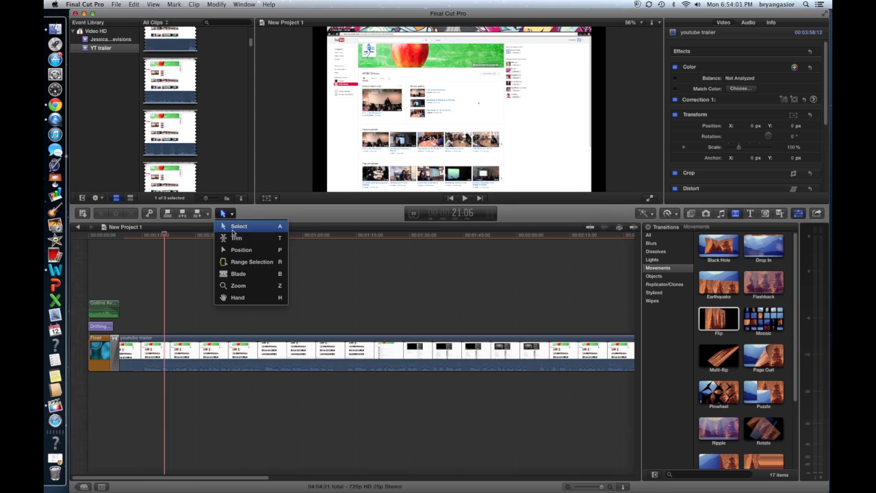
left_click(226, 276)
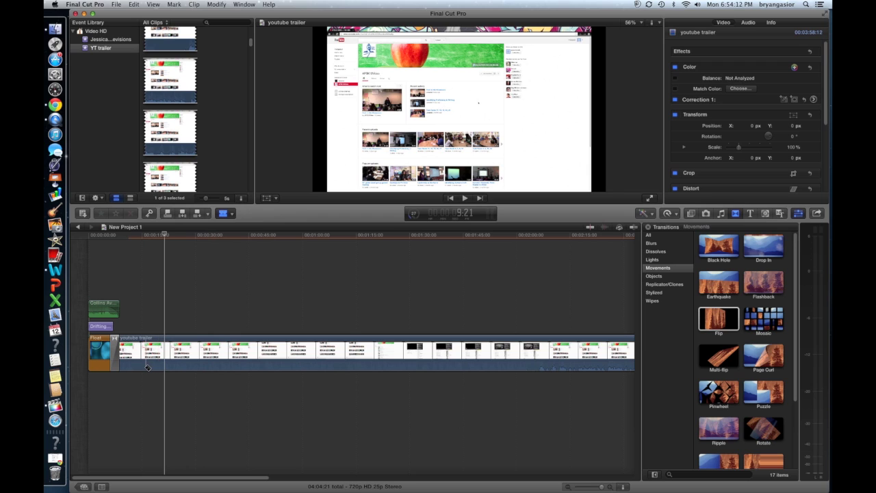
left_click(148, 368)
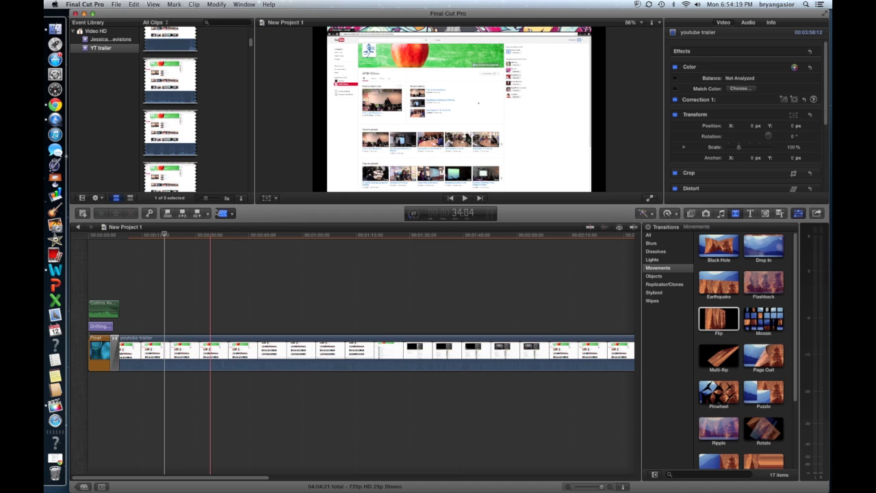
left_click(234, 217)
left_click(240, 222)
left_click(223, 369)
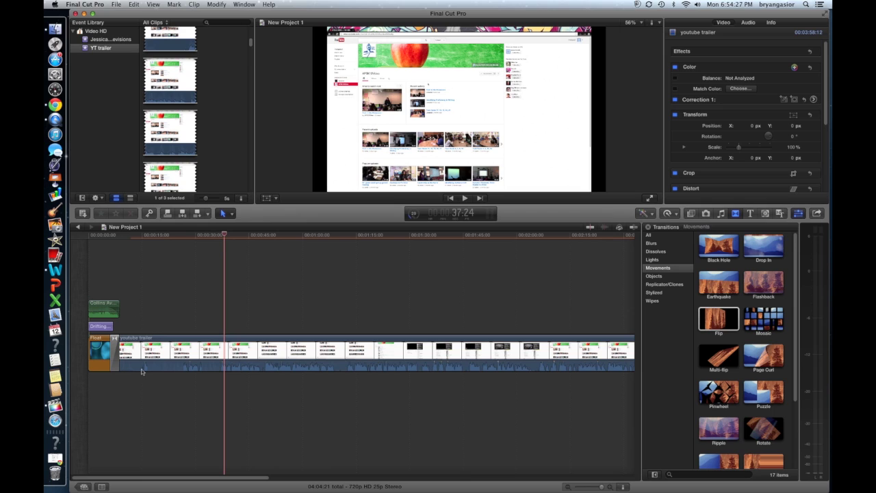
Preview playback from about 11 seconds, then switch to the Blade tool
left_click(128, 324)
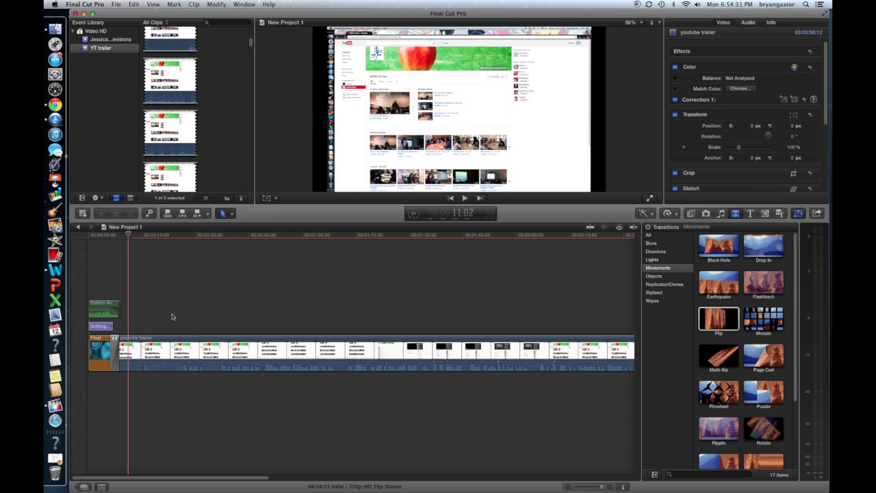
left_click(464, 198)
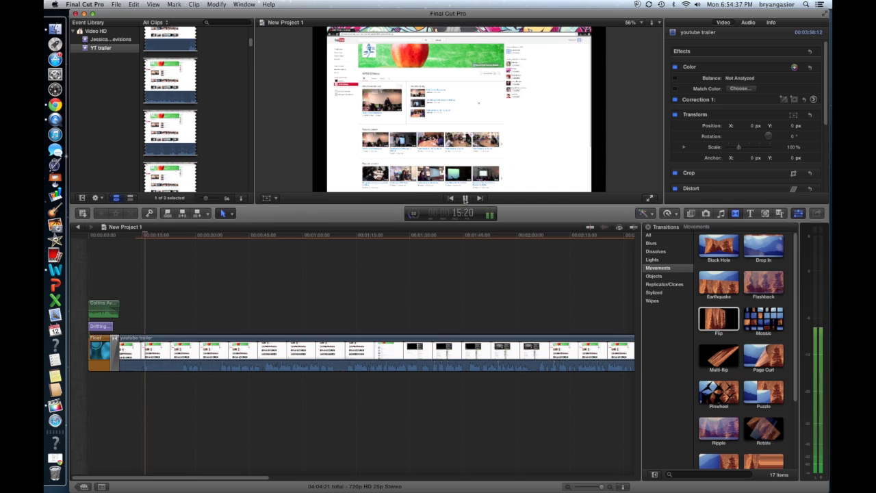
left_click(465, 198)
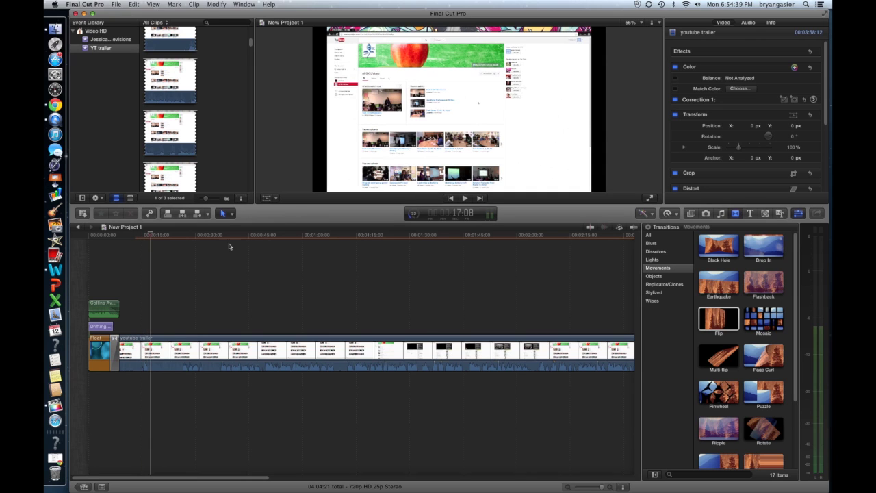
left_click(228, 213)
left_click(233, 274)
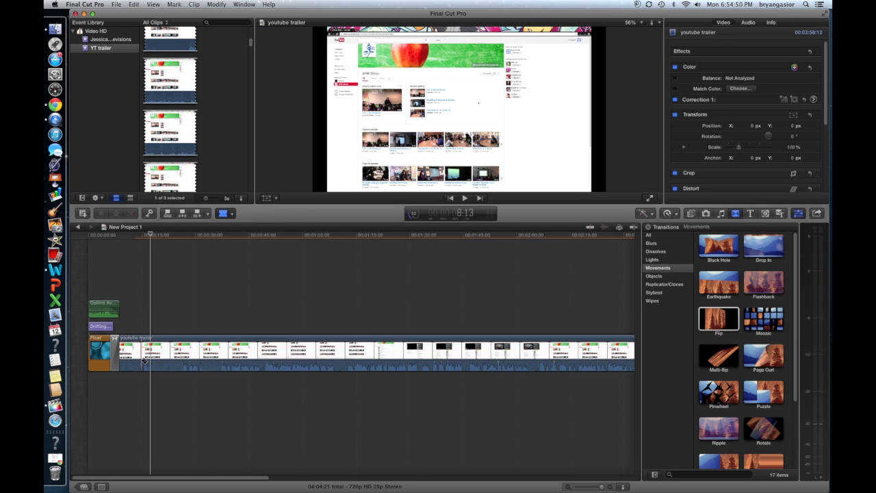
Cut the clip about 8 seconds in and delete the short opening piece
left_click(144, 360)
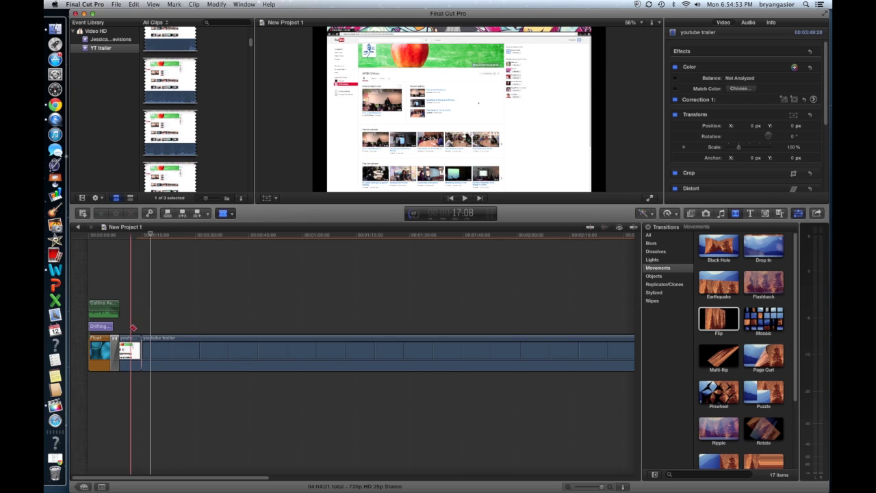
left_click(234, 216)
left_click(239, 226)
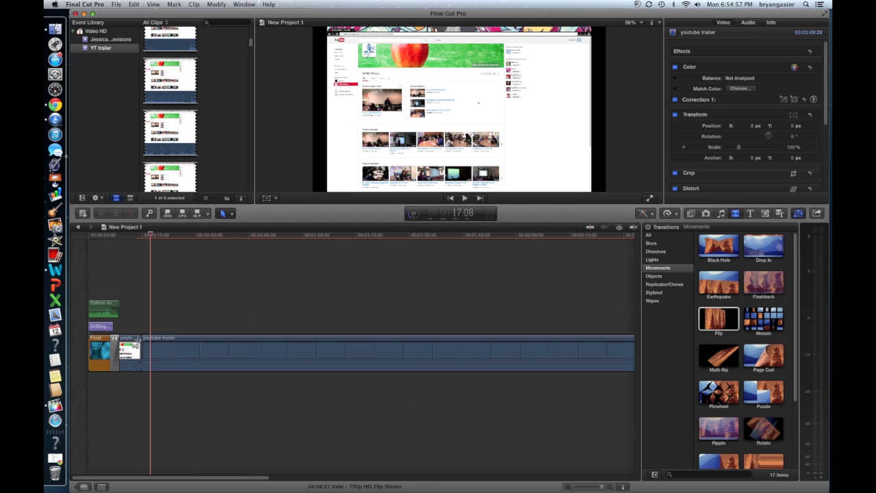
left_click(133, 338)
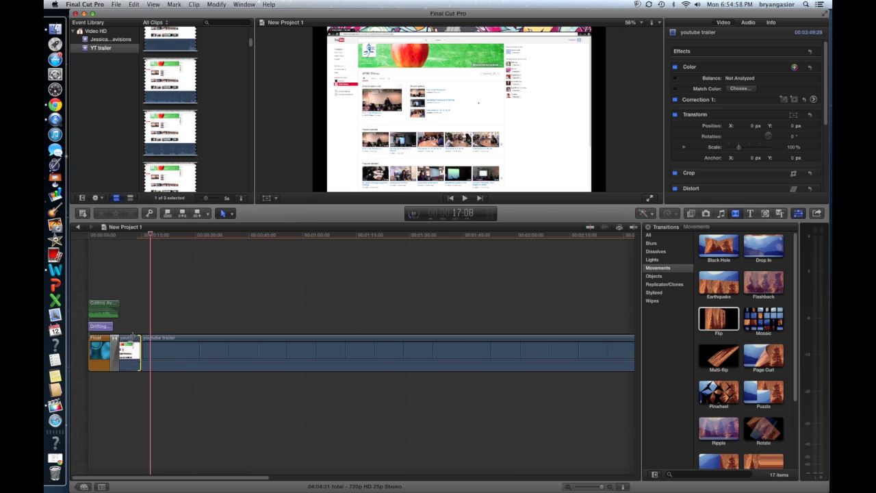
left_click(192, 341)
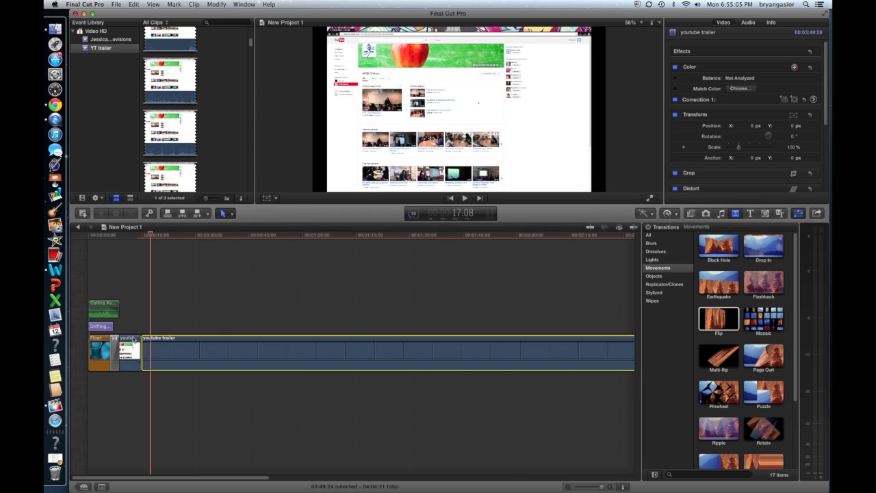
left_click(131, 341)
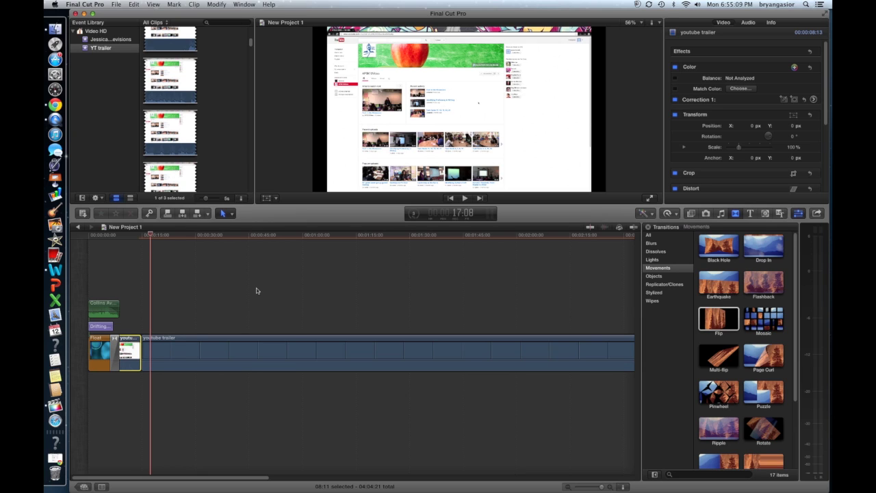
key("Delete")
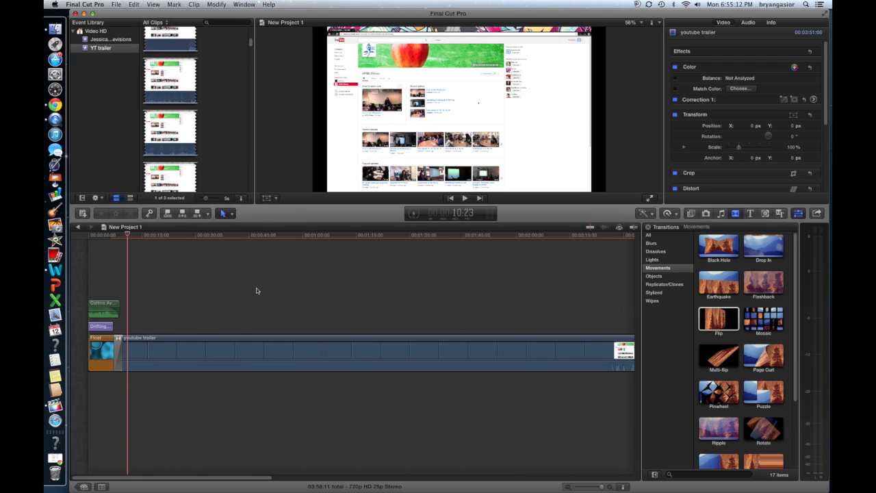
Review playback, then blade the youtube trailer clip just before the one-minute mark
left_click(463, 198)
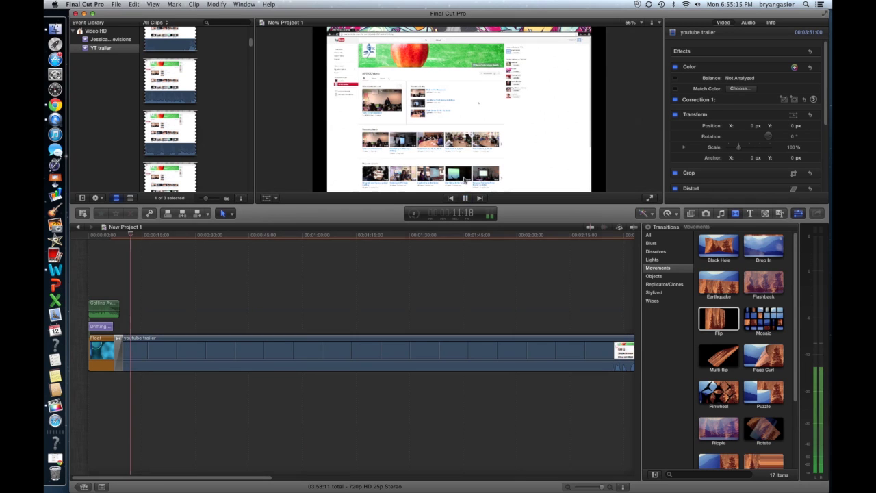
left_click(306, 295)
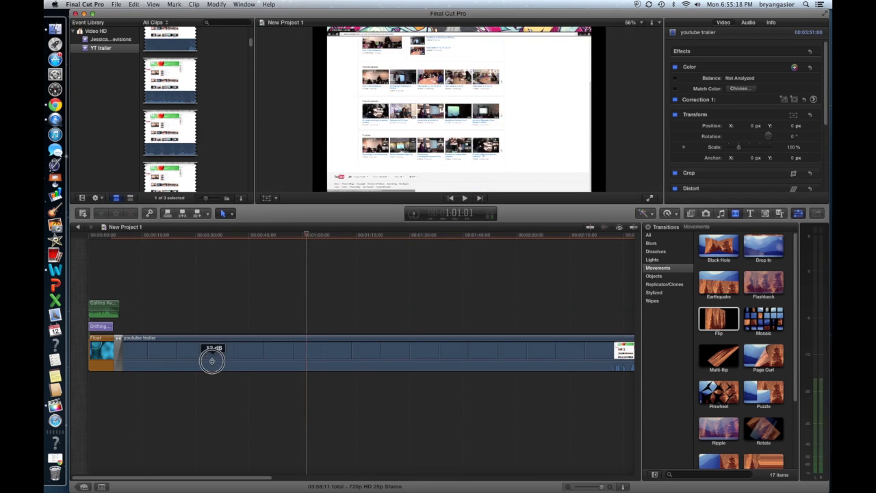
left_click(211, 359)
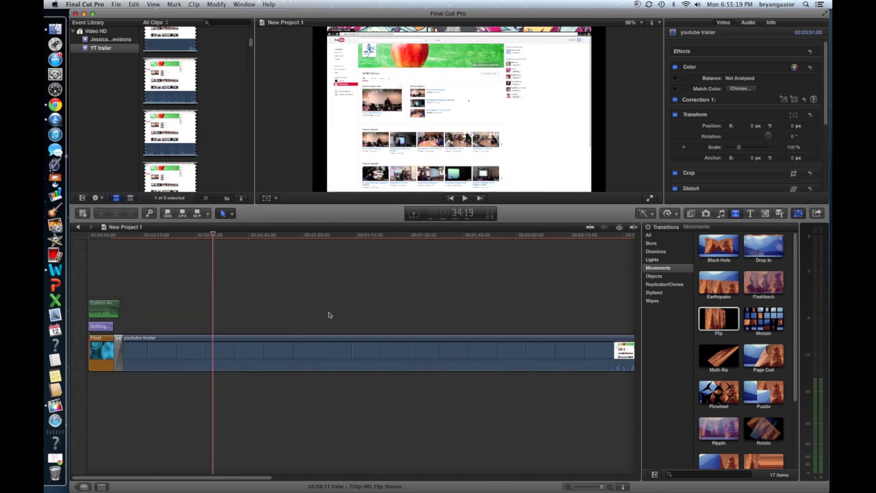
left_click(226, 213)
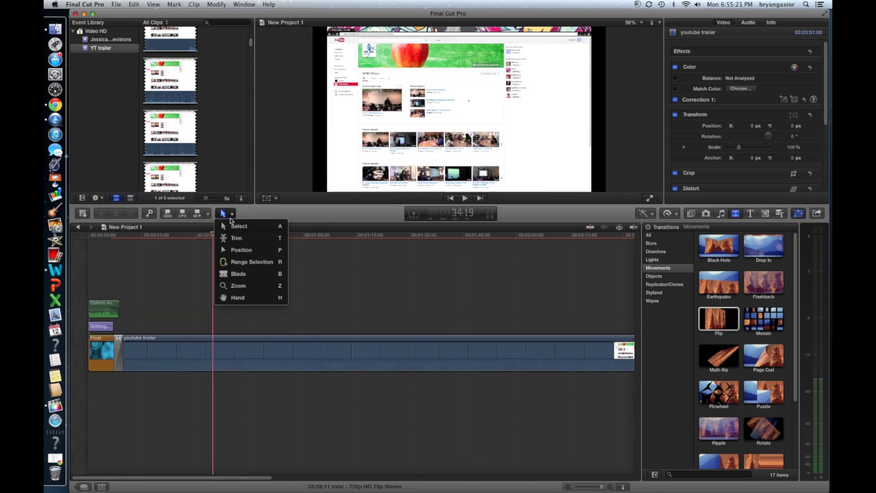
left_click(220, 274)
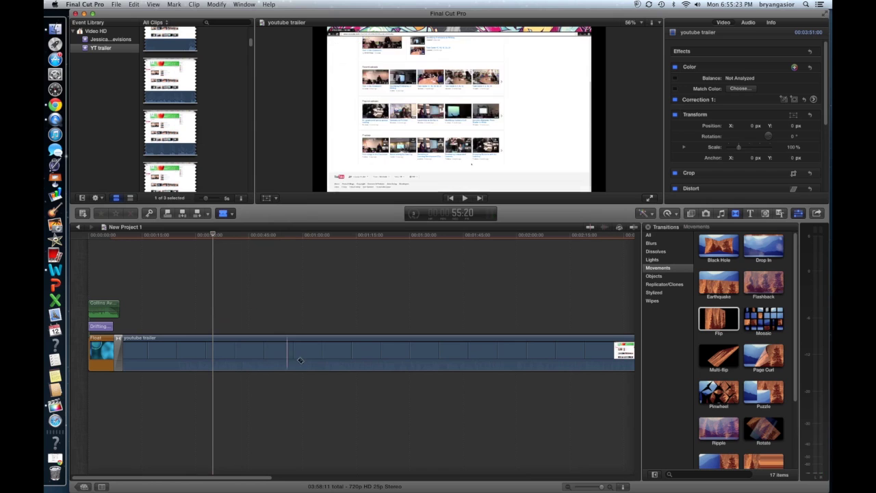
left_click(311, 356)
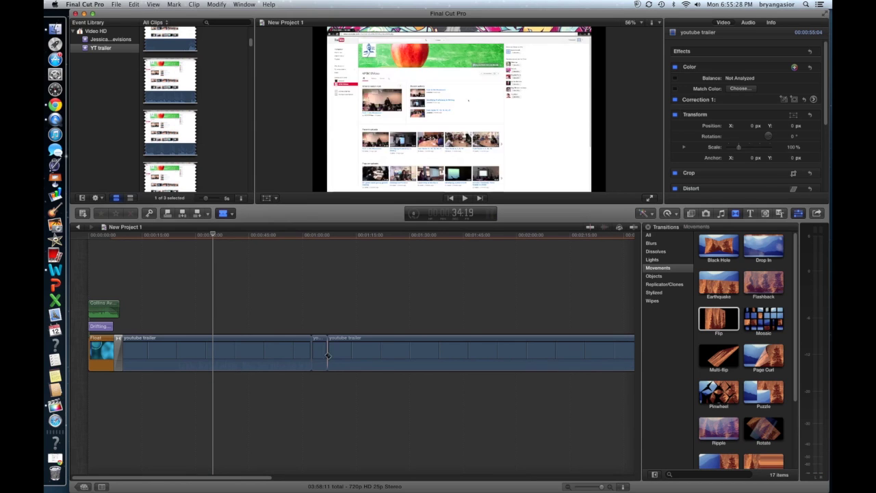
Cut again a few seconds later and select the resulting four-second piece
left_click(327, 358)
left_click(233, 215)
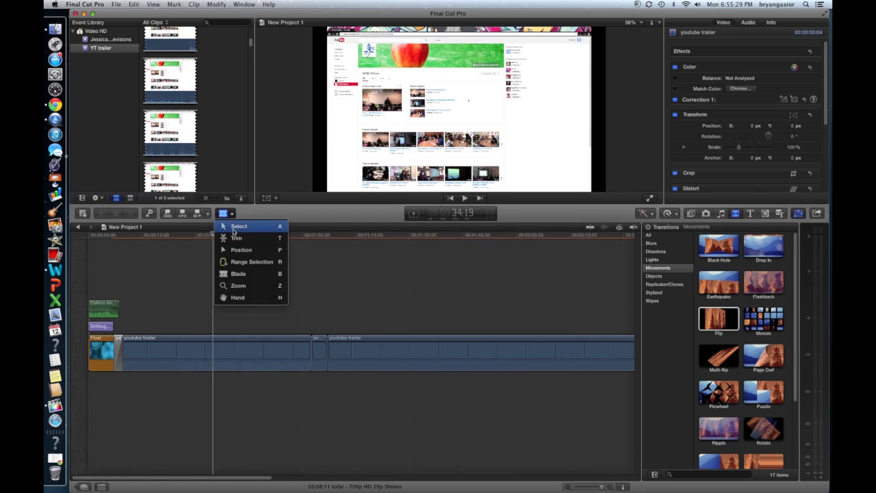
left_click(250, 228)
left_click(320, 350)
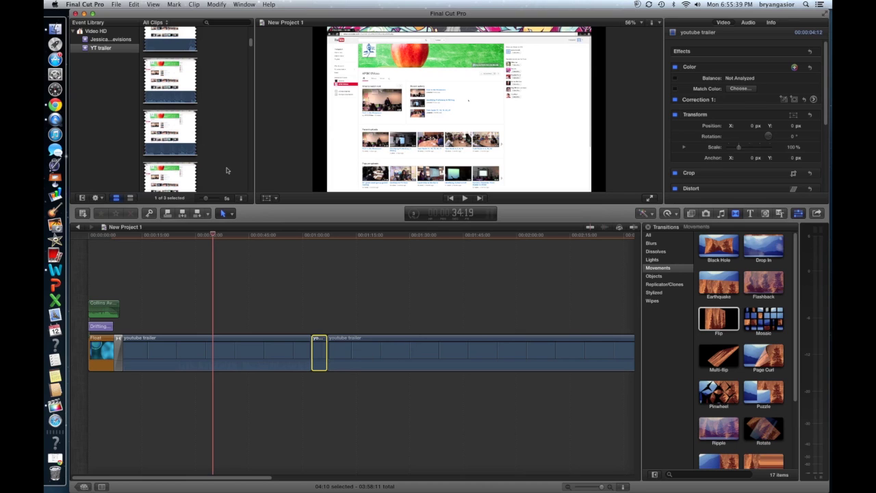
left_click(226, 213)
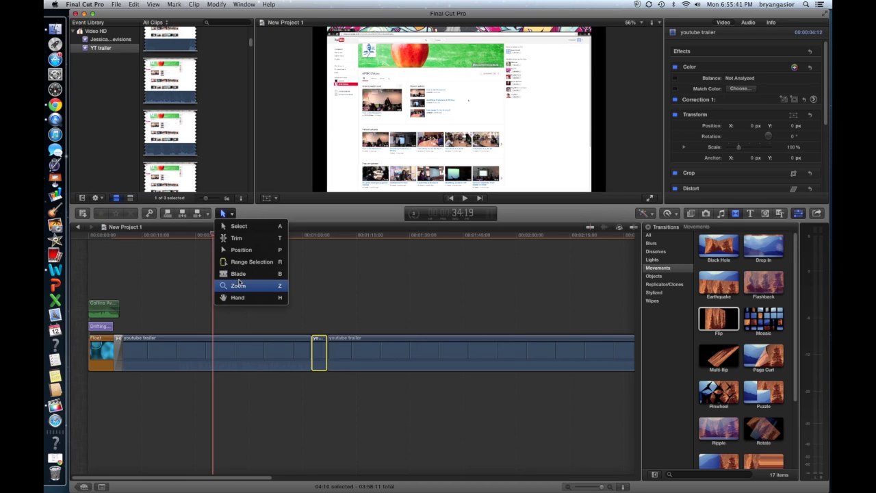
Blade the clip at about 1:14, 1:28 and 1:51, then show the details panel
left_click(239, 274)
left_click(366, 356)
left_click(415, 356)
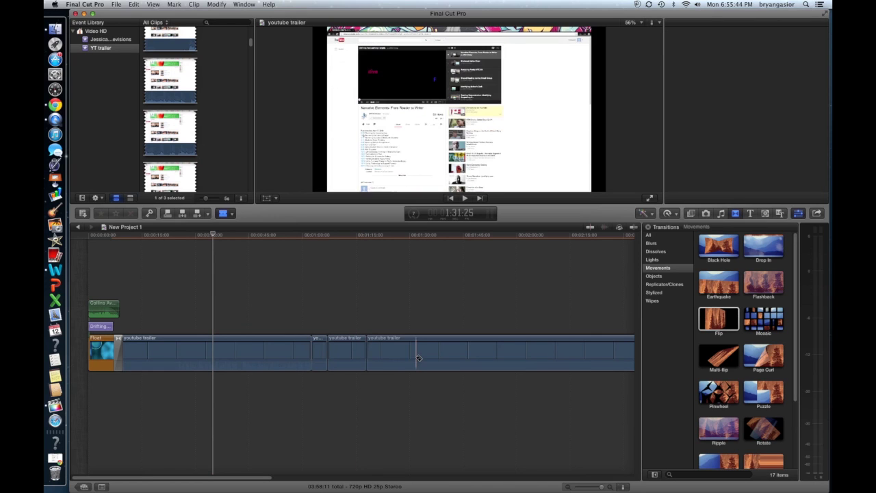
left_click(498, 356)
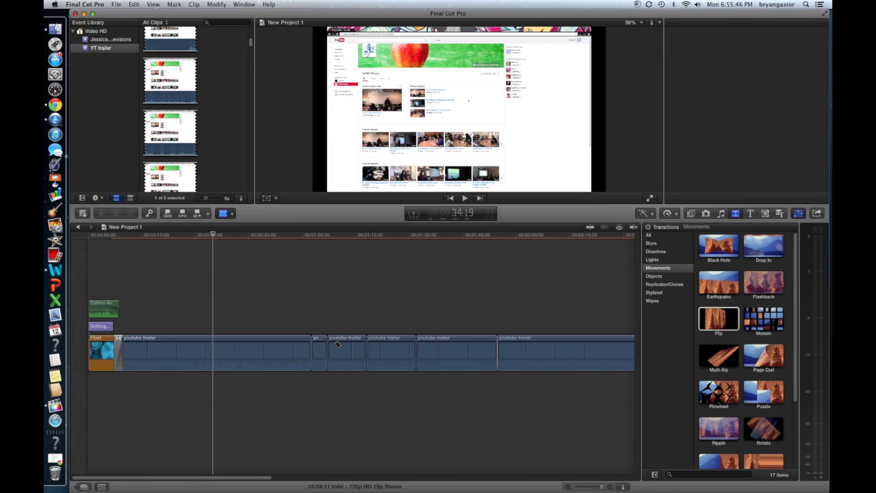
key("super+4")
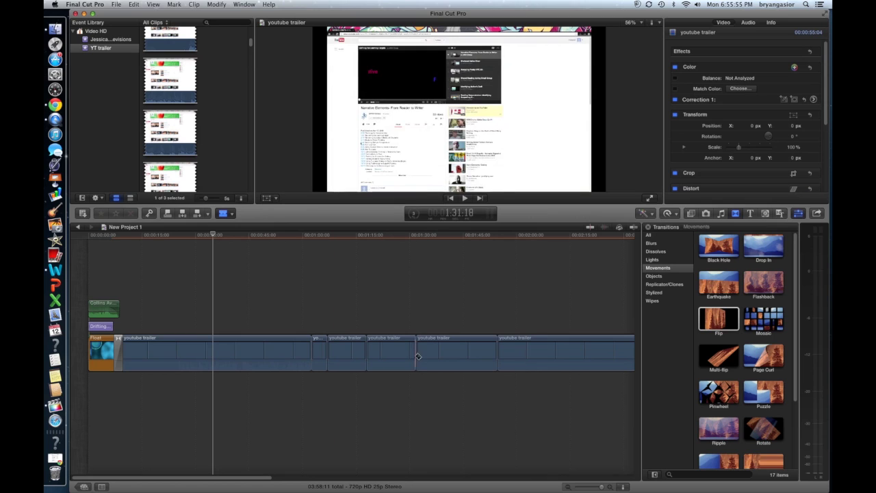
Undo the three latest cuts, near 1:51, 1:28 and the one before them
left_click(134, 5)
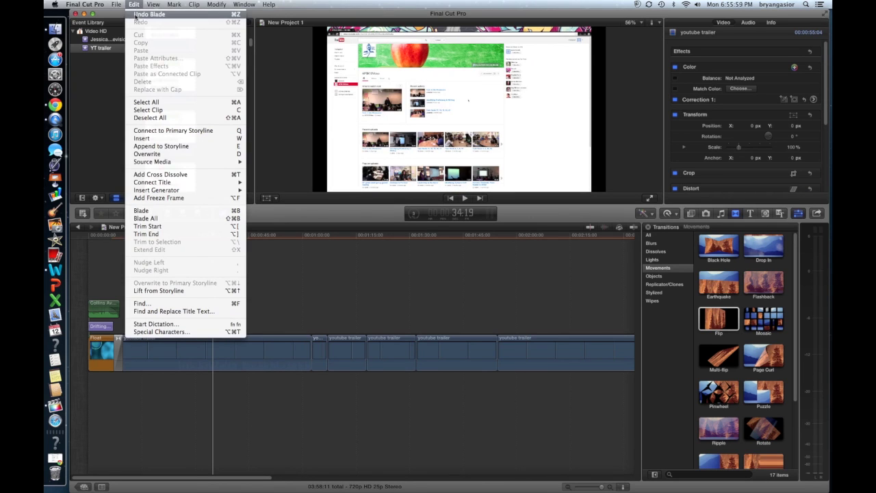
left_click(149, 15)
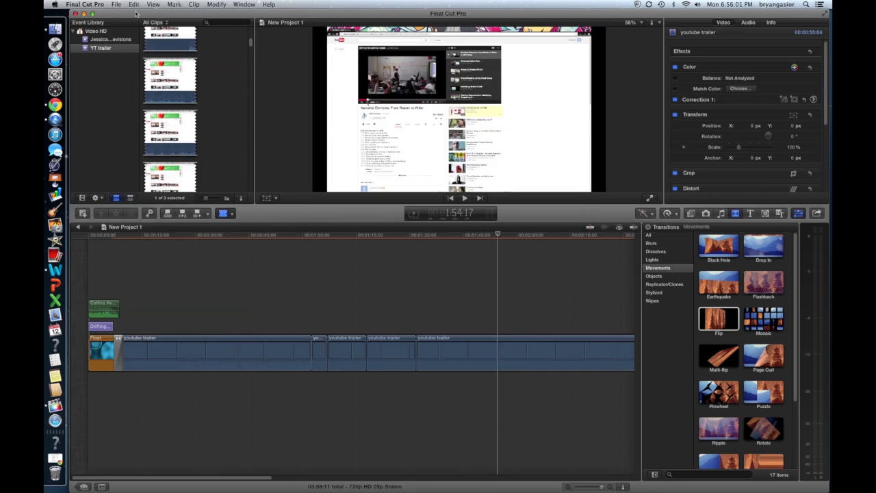
left_click(133, 5)
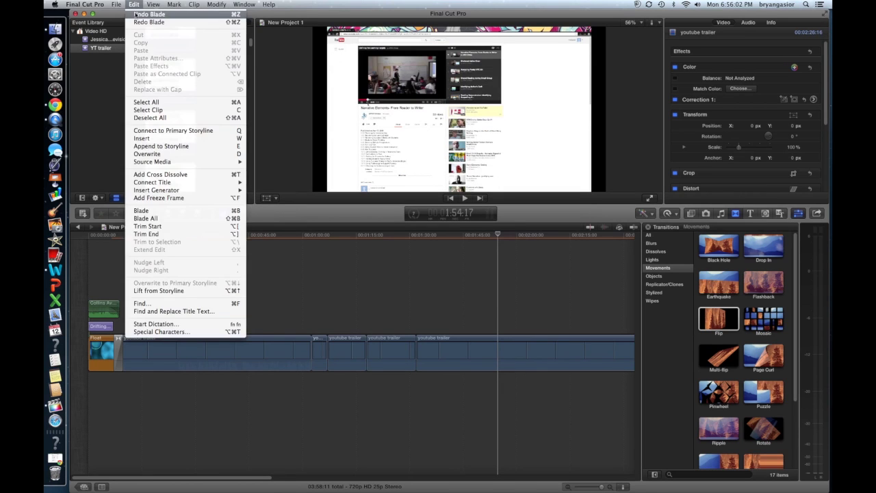
left_click(149, 14)
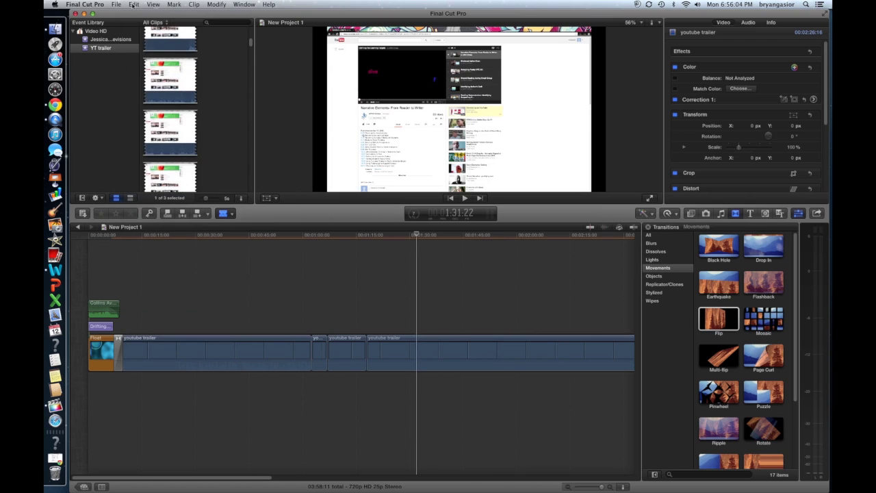
left_click(133, 5)
left_click(136, 14)
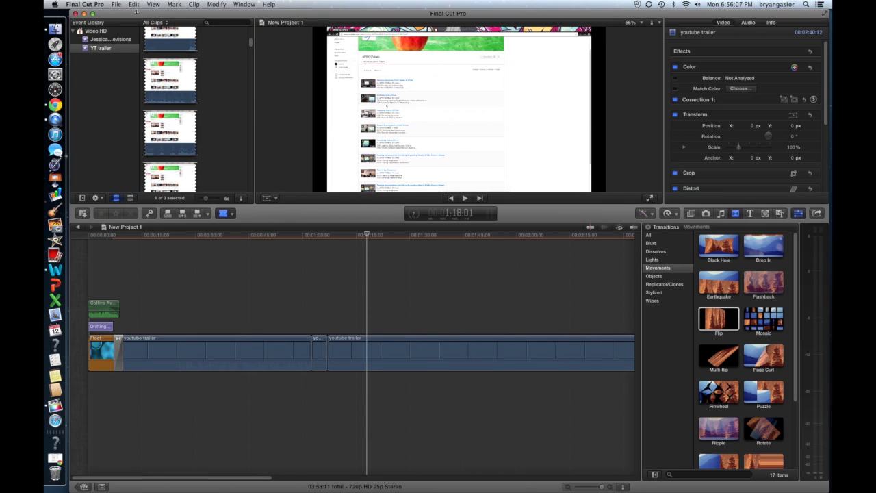
Select the short leftover clip between the trailer sections and delete it
left_click(233, 214)
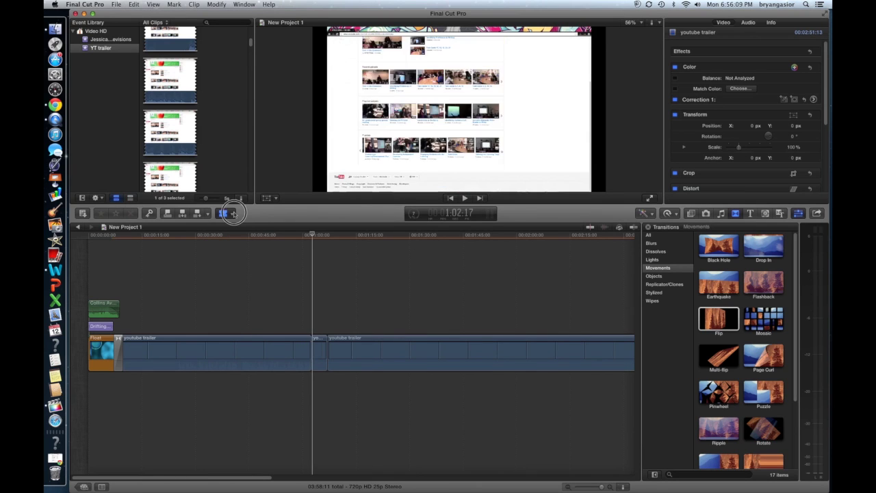
left_click(233, 214)
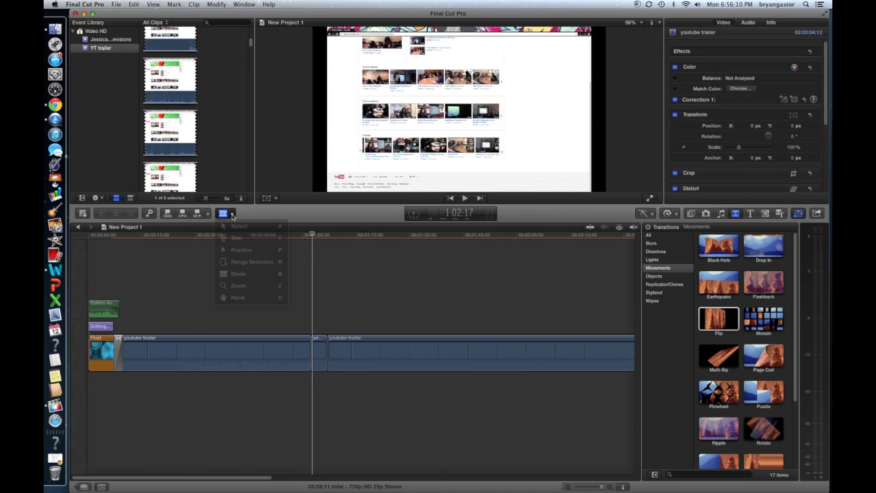
left_click(236, 226)
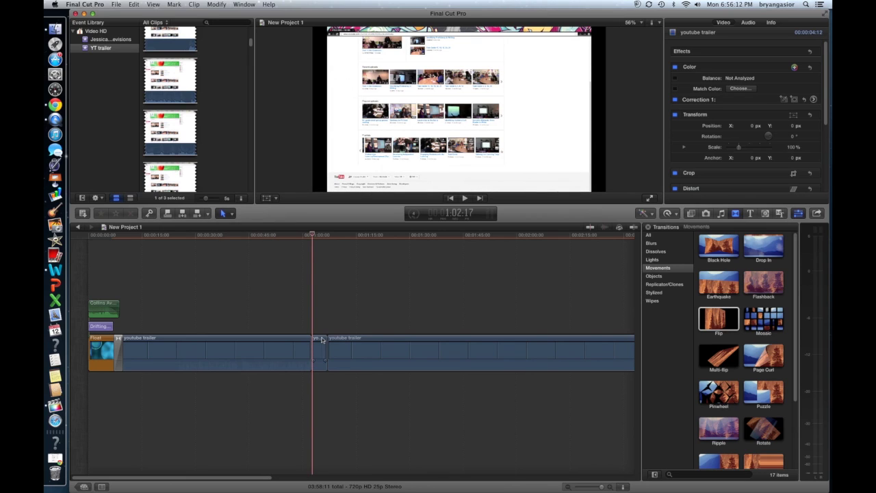
left_click(322, 341)
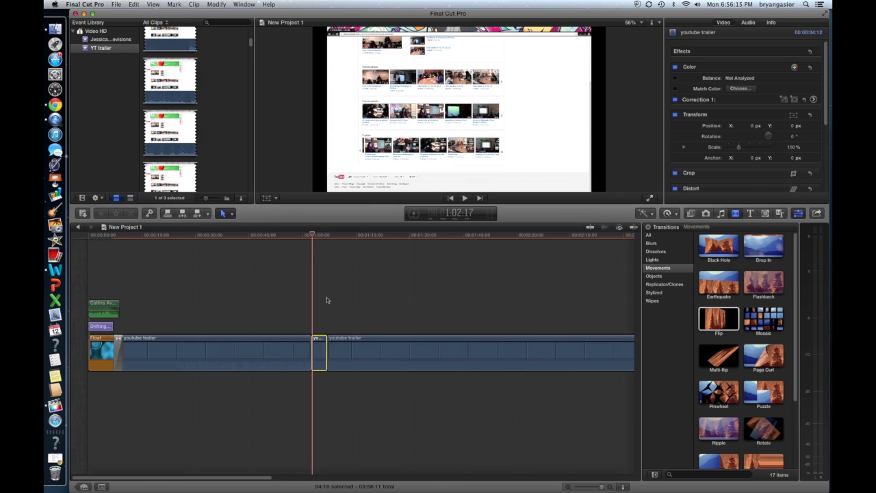
key("Delete")
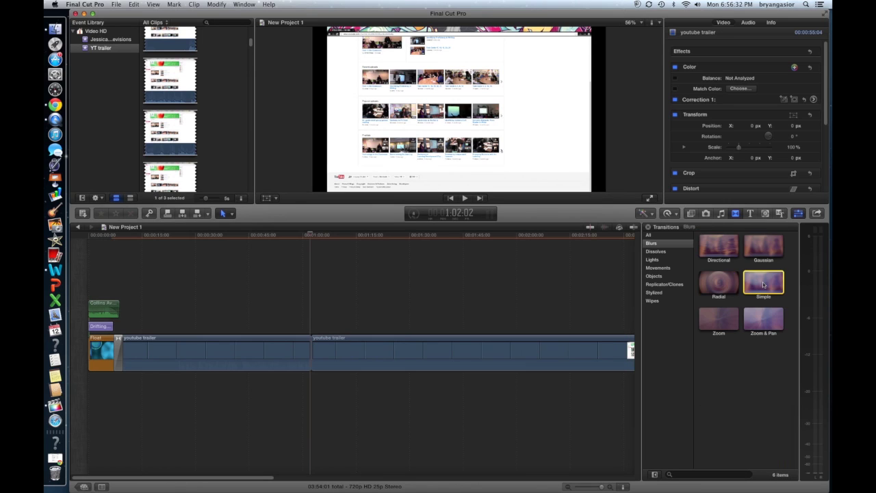
Place a Simple blur transition on the cut and play back the join
left_click_drag(765, 285, 314, 356)
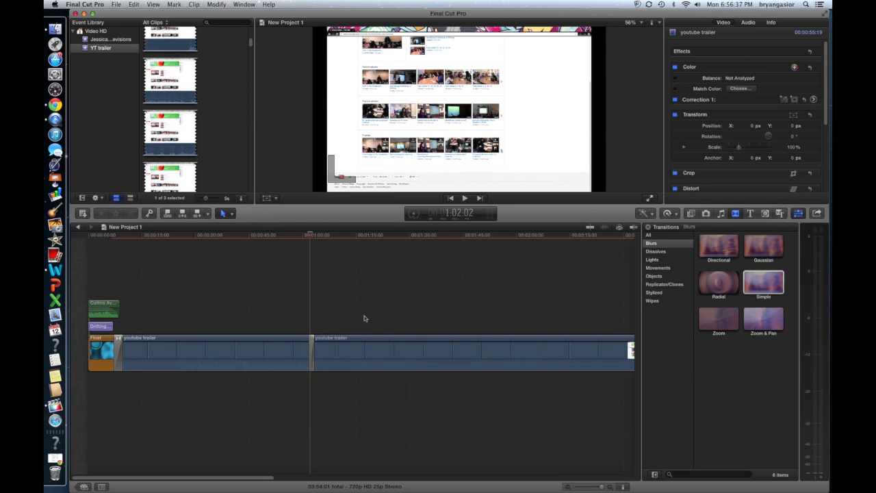
left_click(300, 319)
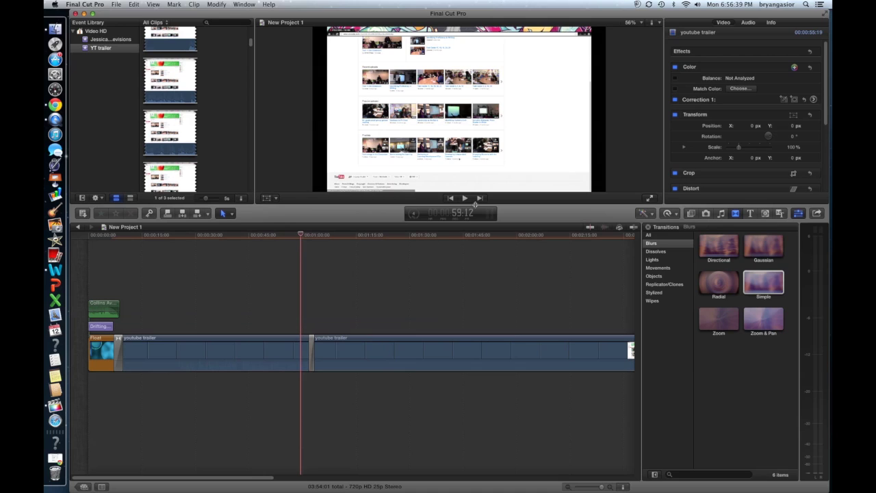
left_click(465, 199)
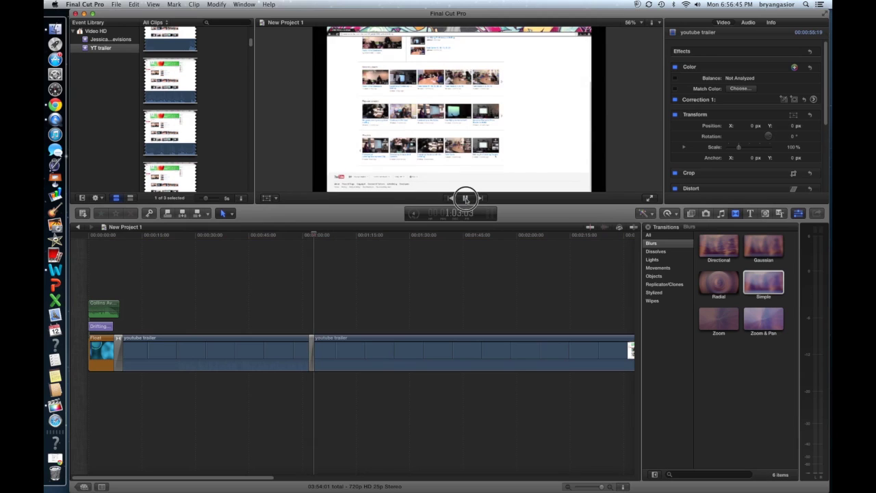
left_click(464, 198)
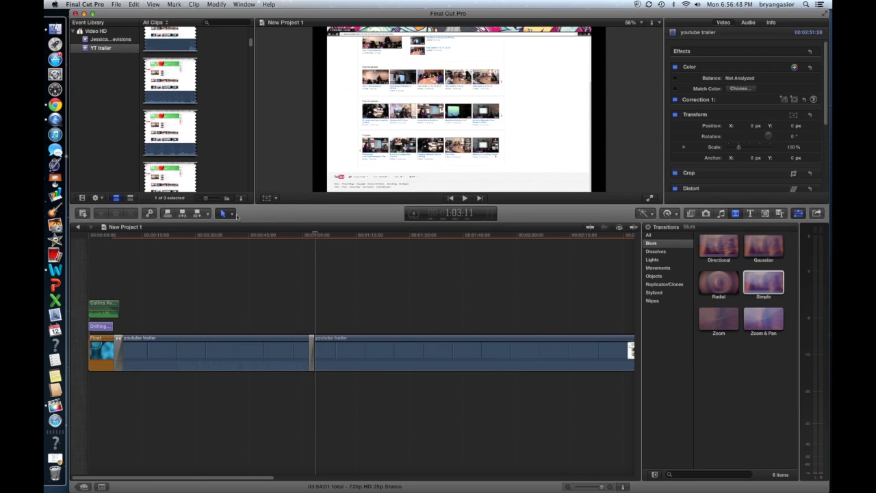
Switch to the Blade tool and park the playhead near 3:14, at the youtube trailer's end
left_click(234, 215)
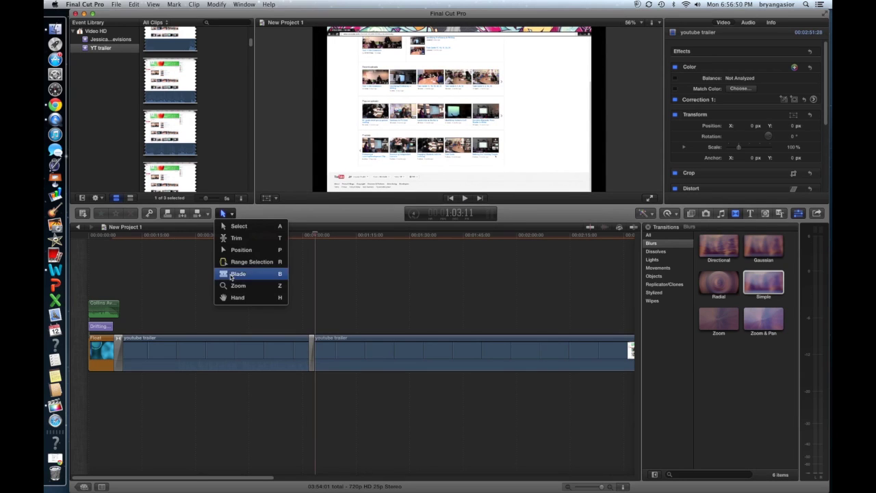
left_click(231, 274)
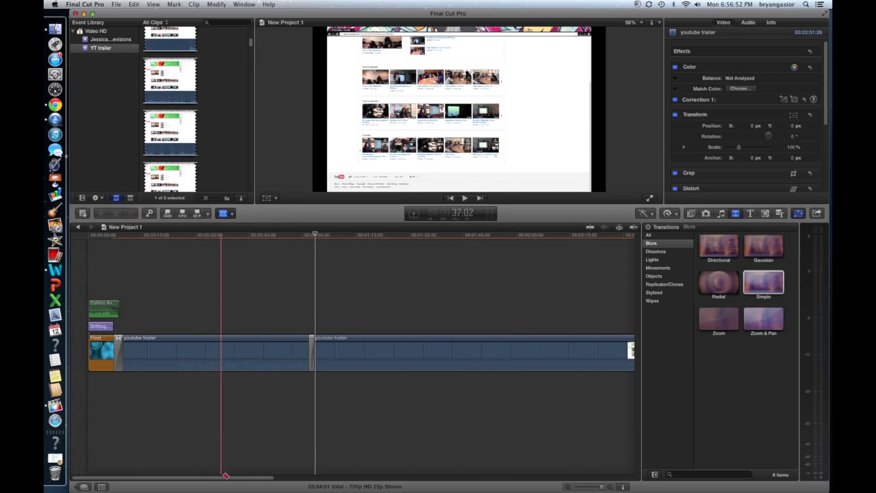
left_click_drag(245, 479, 365, 486)
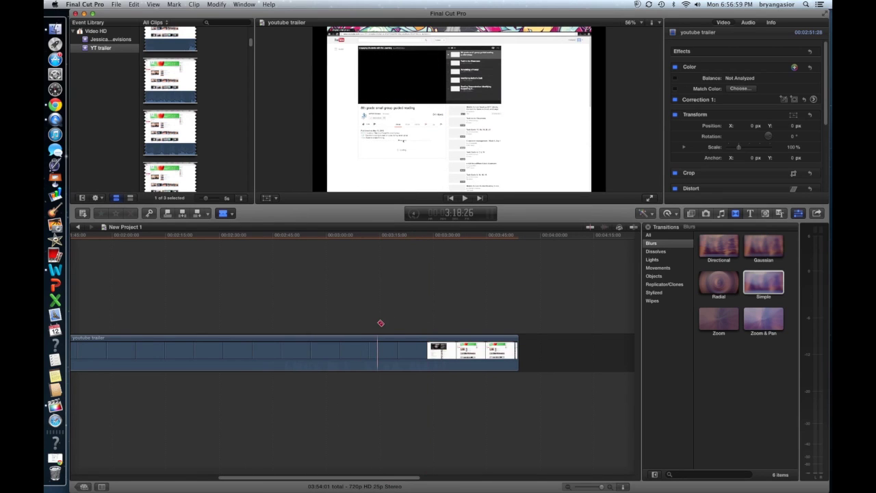
left_click(381, 323)
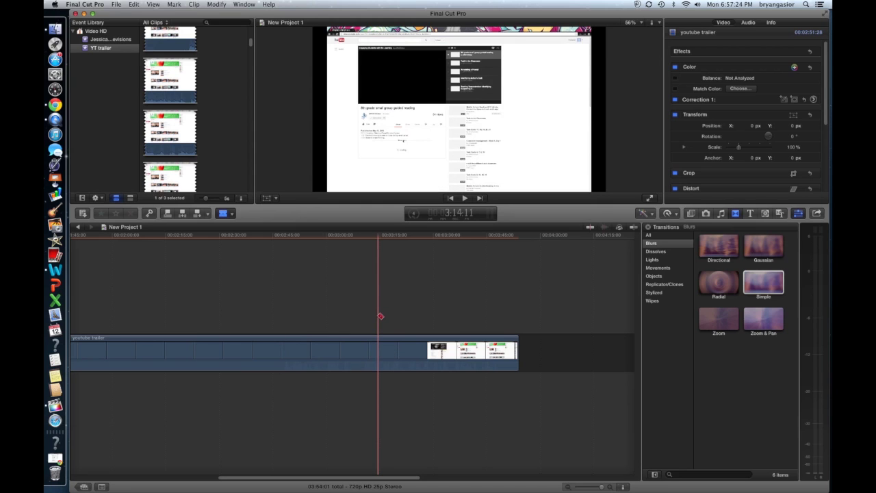
left_click_drag(356, 477, 143, 477)
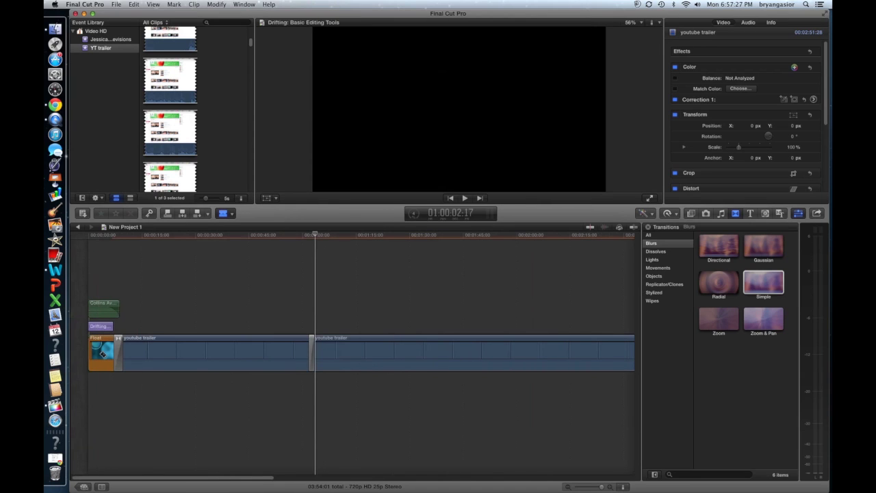
left_click_drag(256, 477, 267, 477)
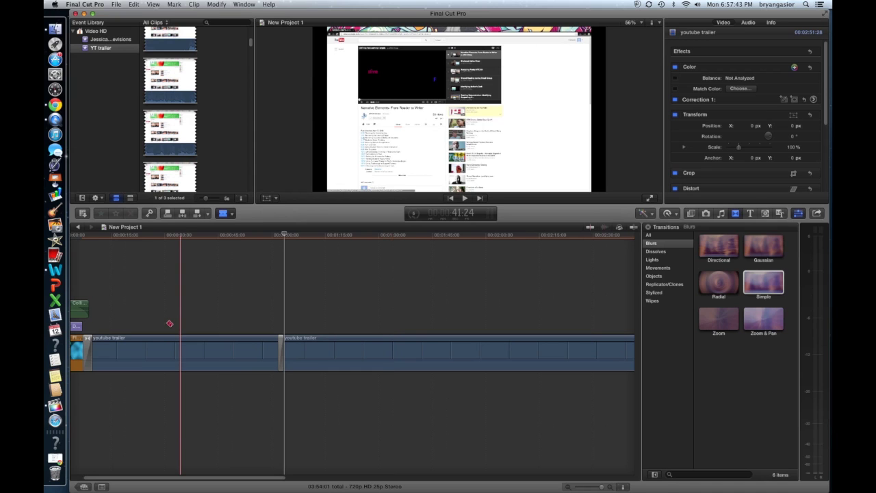
scroll(175, 311, "left", 2)
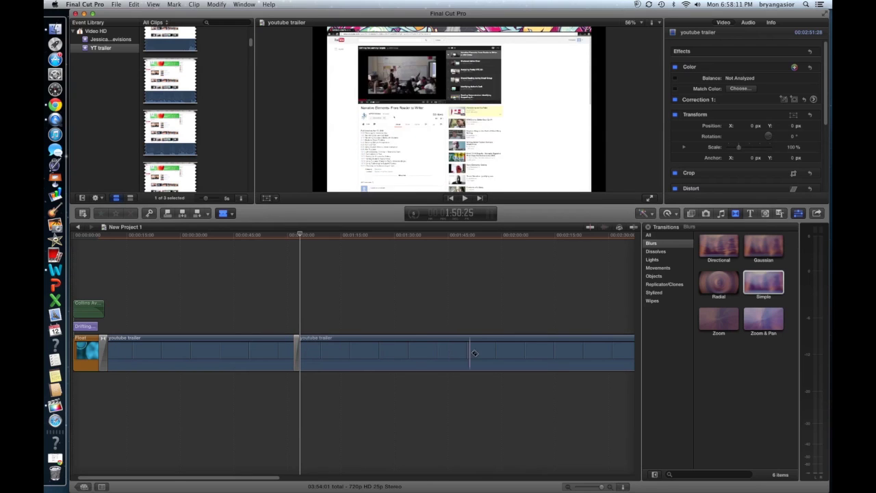
Blade the trailer at both ends of the unwanted 23-second section and delete that piece
left_click(509, 354)
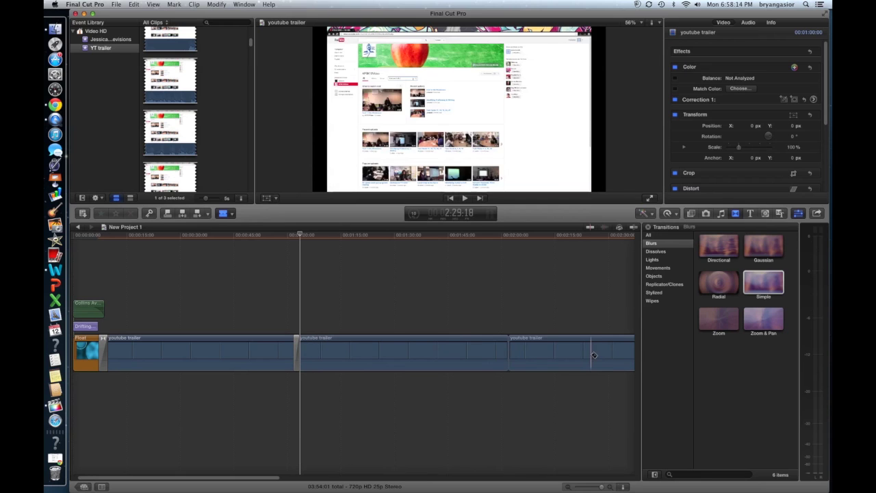
left_click(592, 354)
left_click(231, 214)
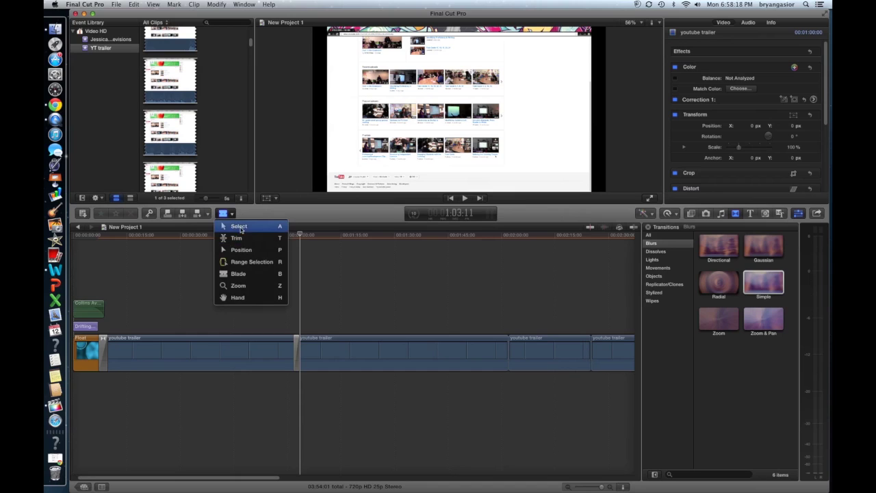
left_click(238, 226)
left_click(559, 344)
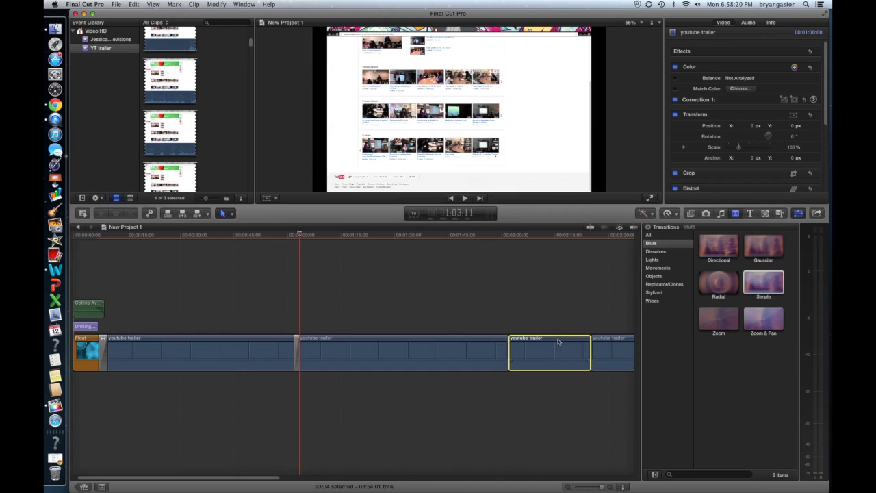
key("Delete")
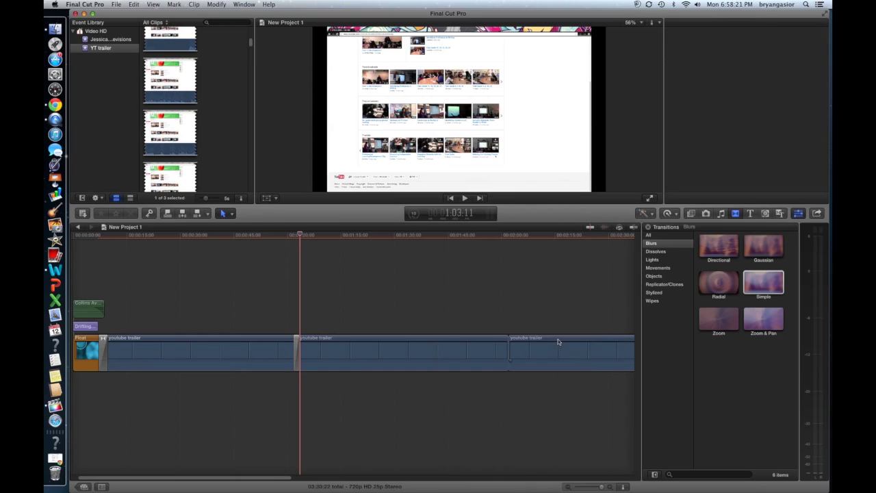
Place a Radial blur transition on the new edit point
key("cmd+4")
left_click(712, 287)
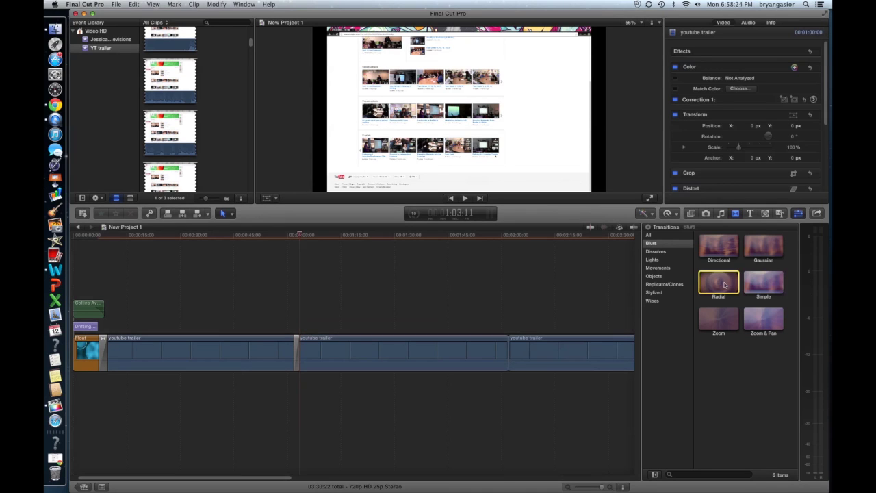
left_click(635, 308)
left_click_drag(636, 308, 510, 361)
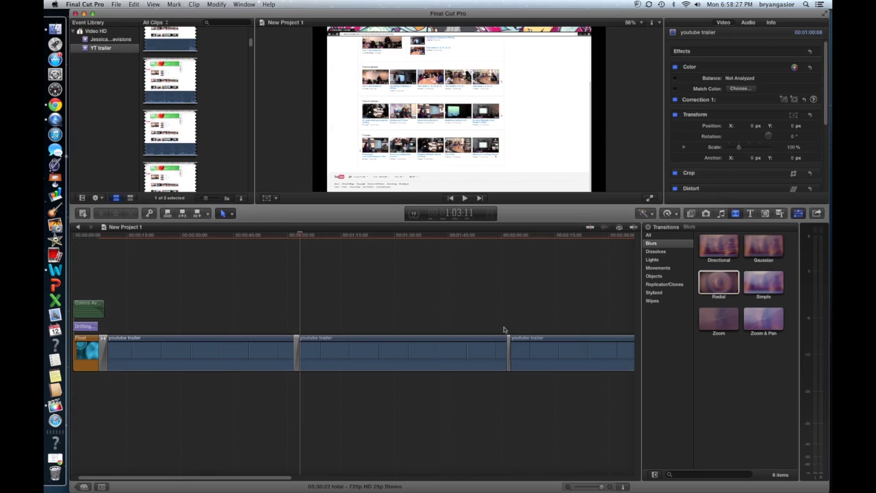